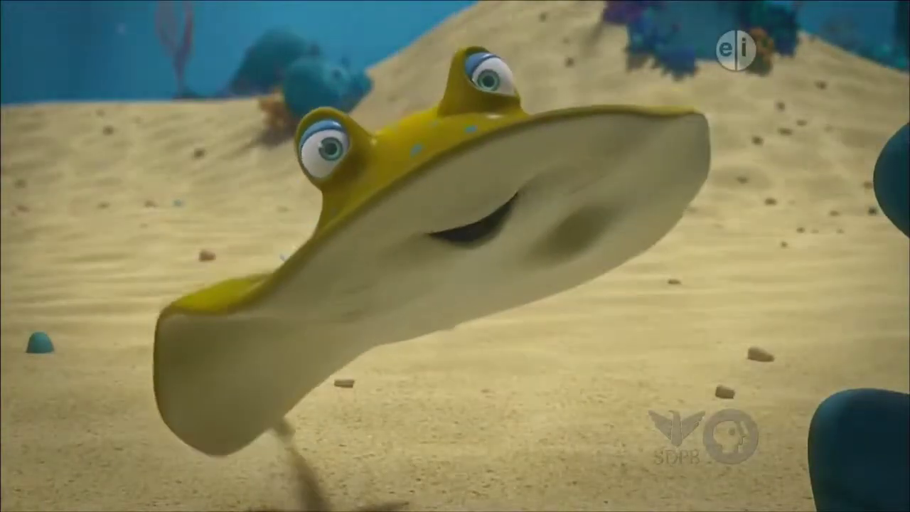
Bring up the main menu over the live show with MENU
key("Menu")
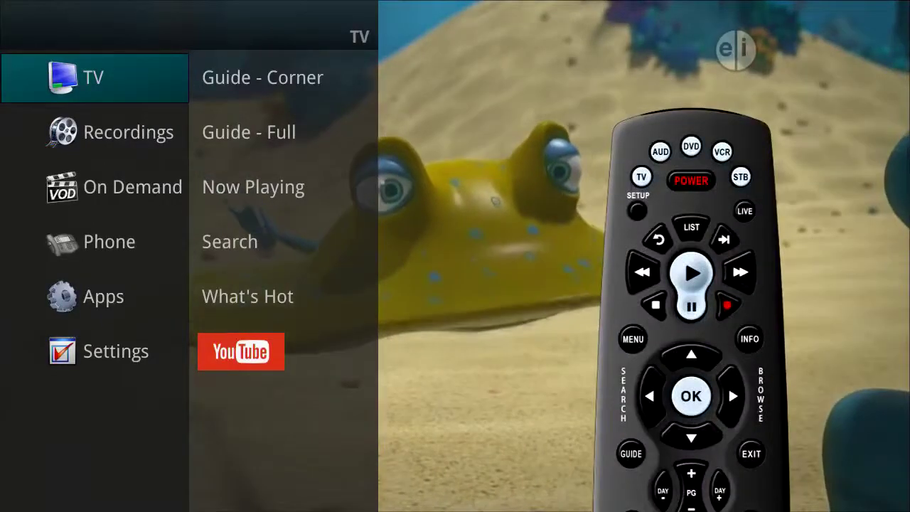
Step down the main menu sections to highlight Settings
key("Down")
key("Down")
key("Down")
key("Down")
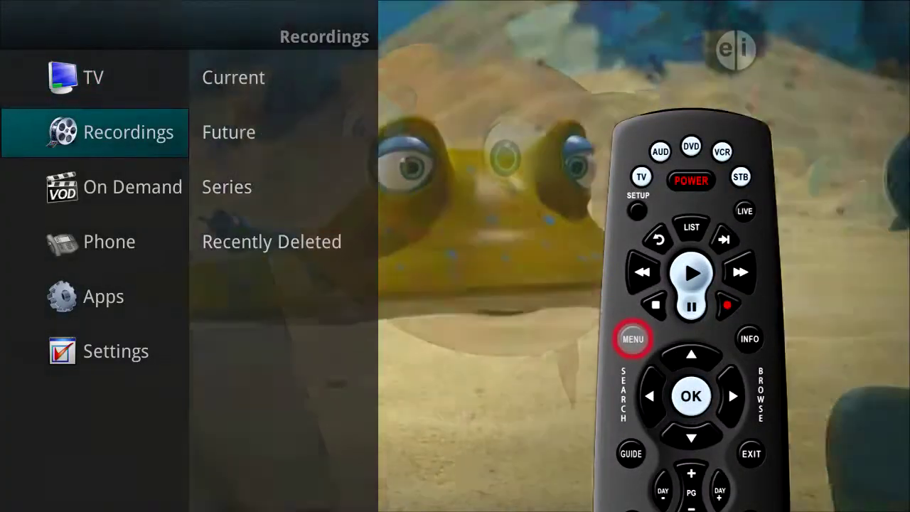
key("Down")
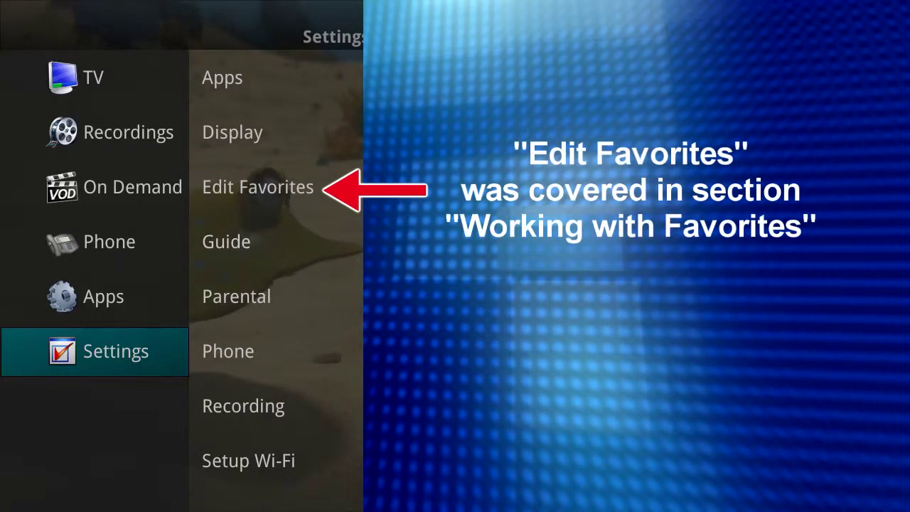
Enter the Settings options list and move to Display
key("Right")
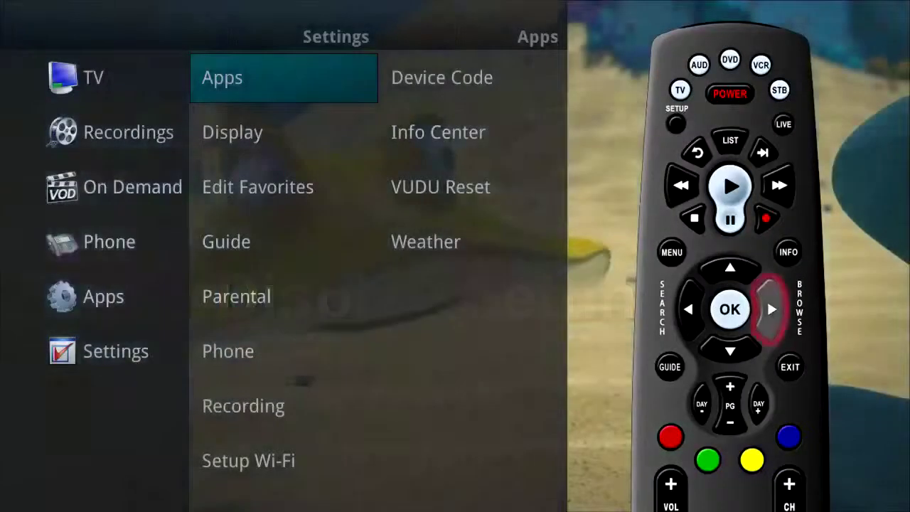
key("Down")
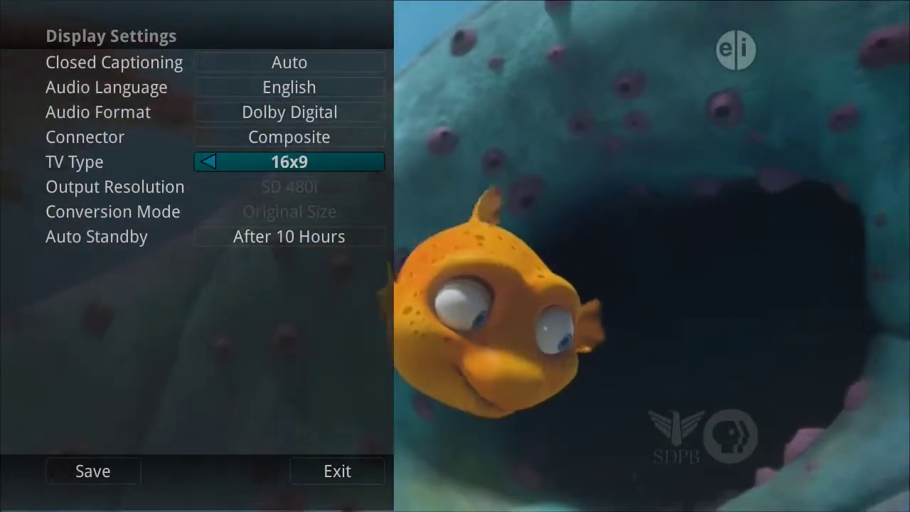
Change TV Type from 16x9 to 4x3 and Connector to HDMI, reaching Output Resolution
key("Left")
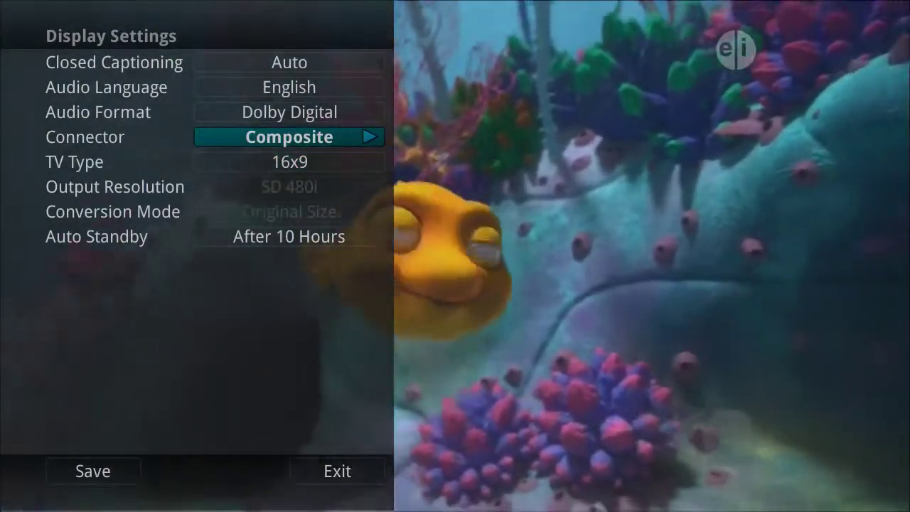
key("Right")
key("Down")
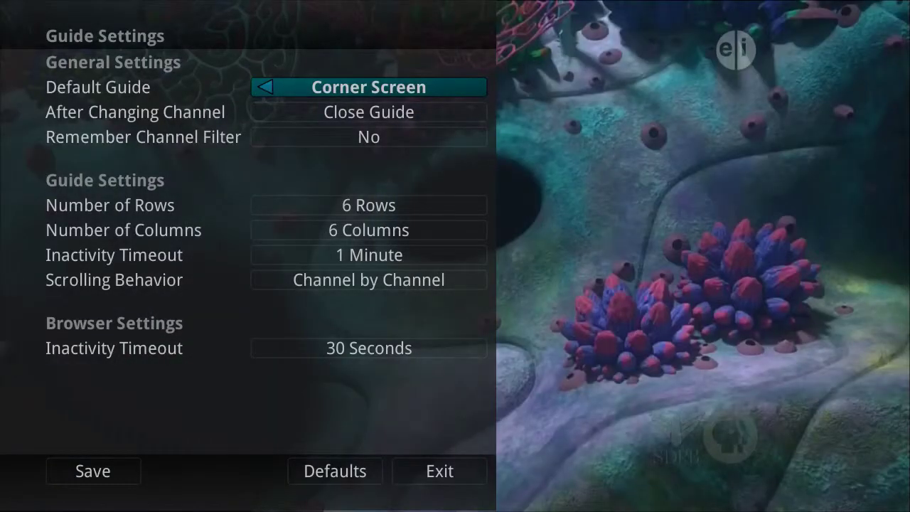
key("Left")
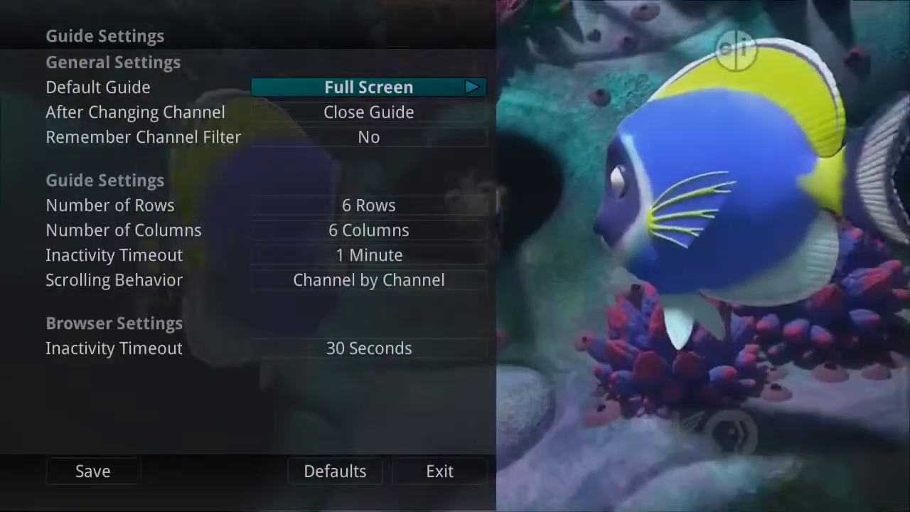
key("Right")
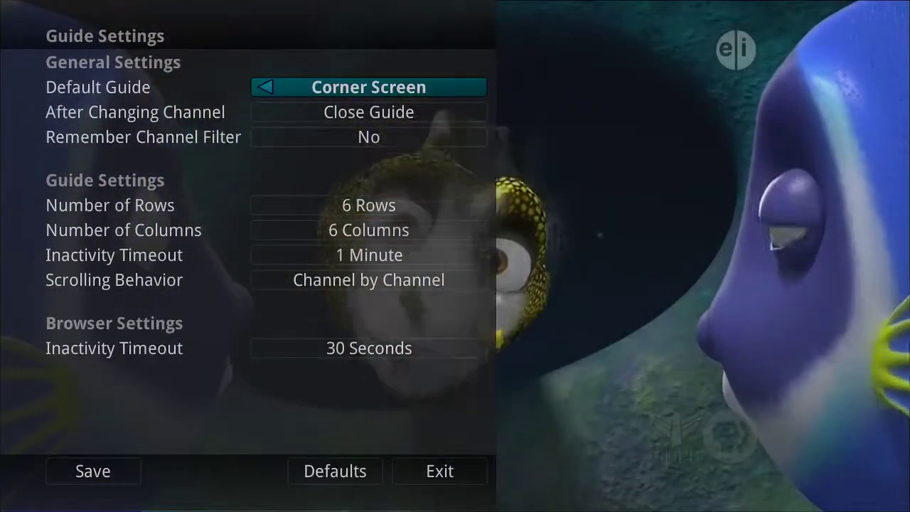
key("Down")
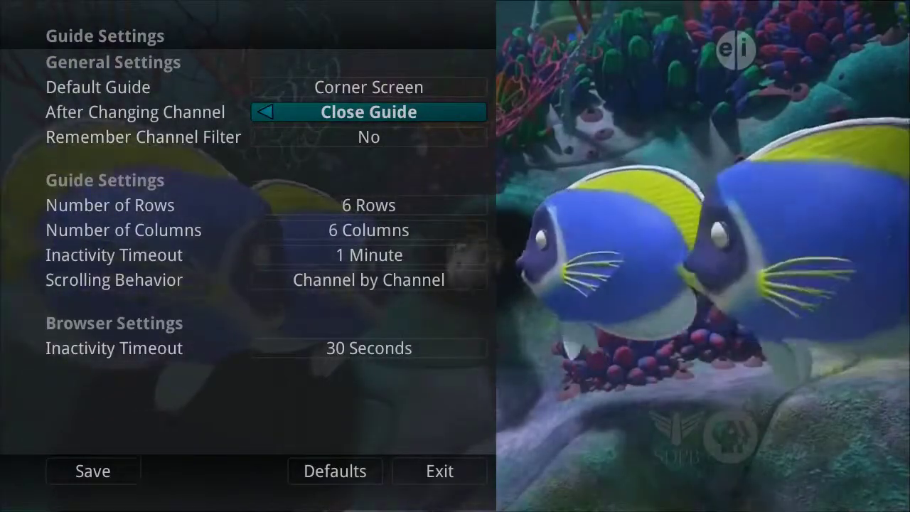
key("Left")
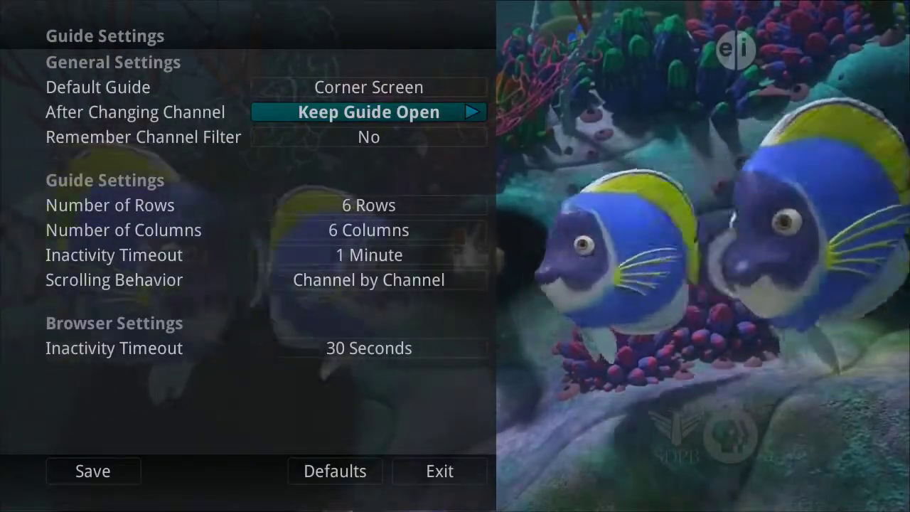
key("Right")
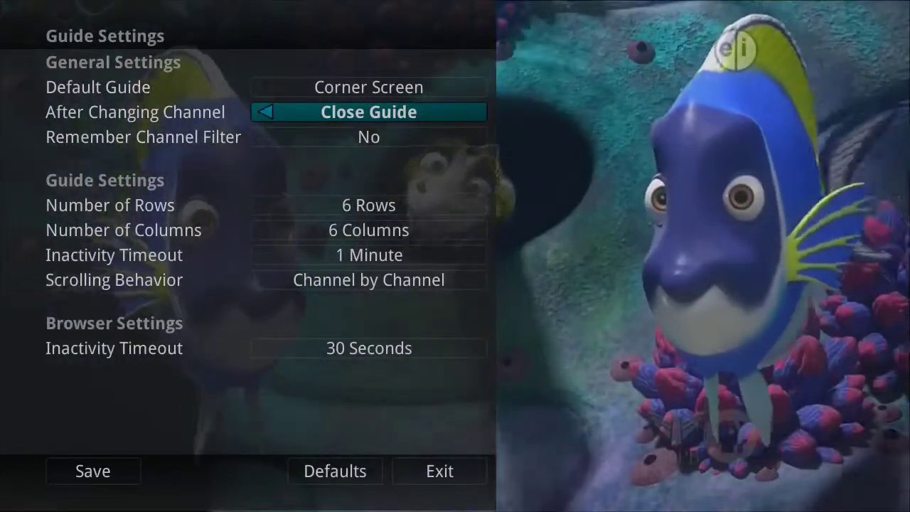
key("Down")
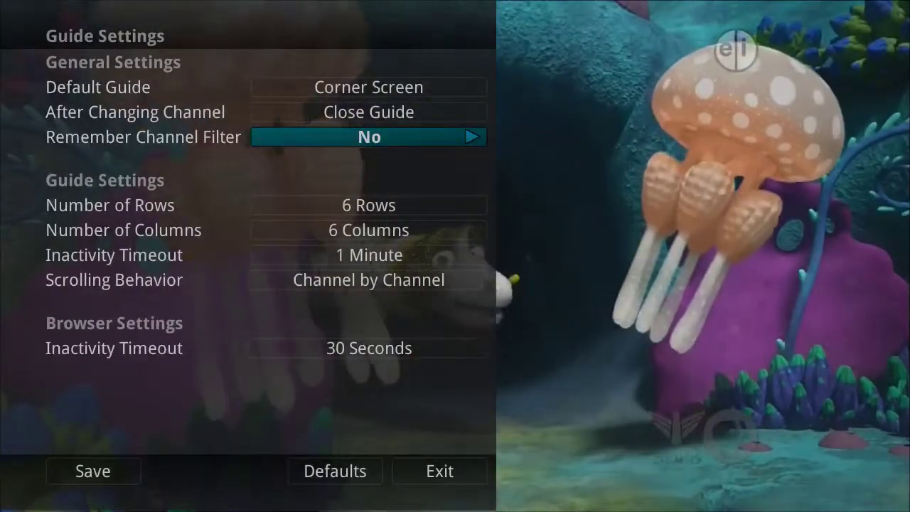
key("Right")
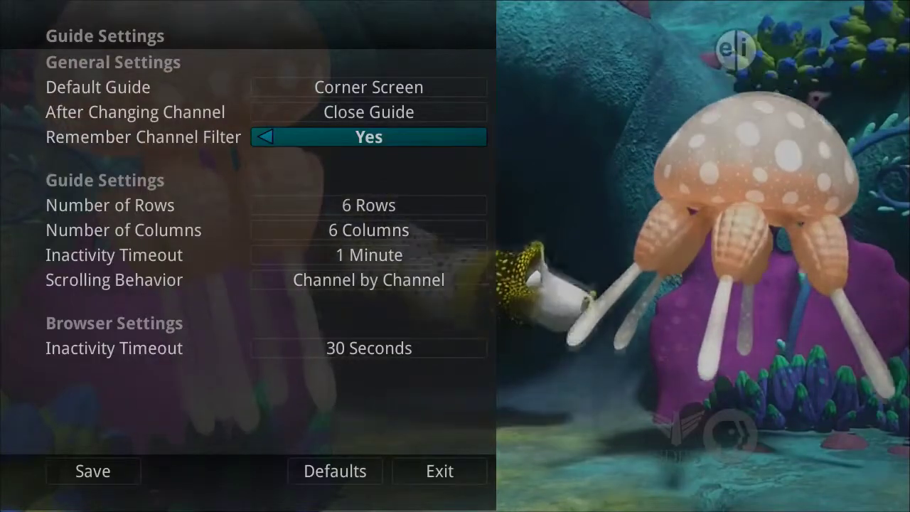
key("Left")
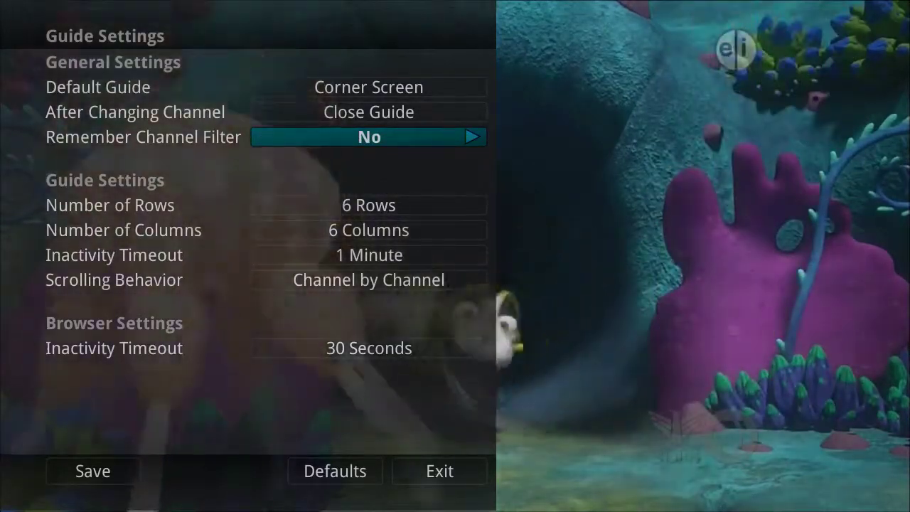
Reduce the guide's Number of Rows to 3
key("Down")
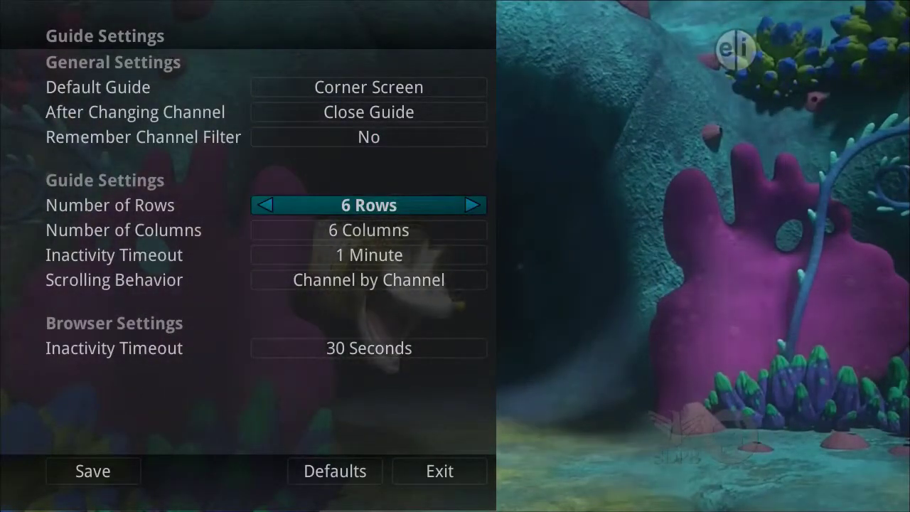
key("Left")
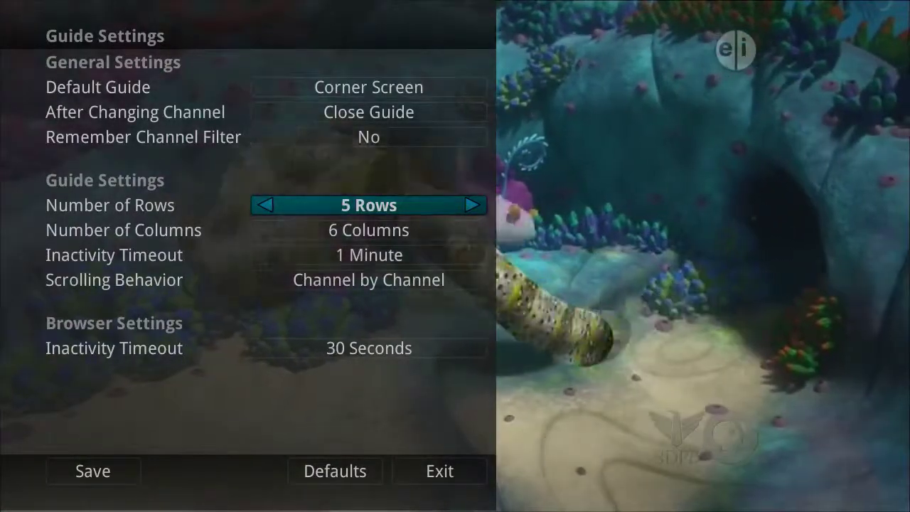
key("Left")
key("Left")
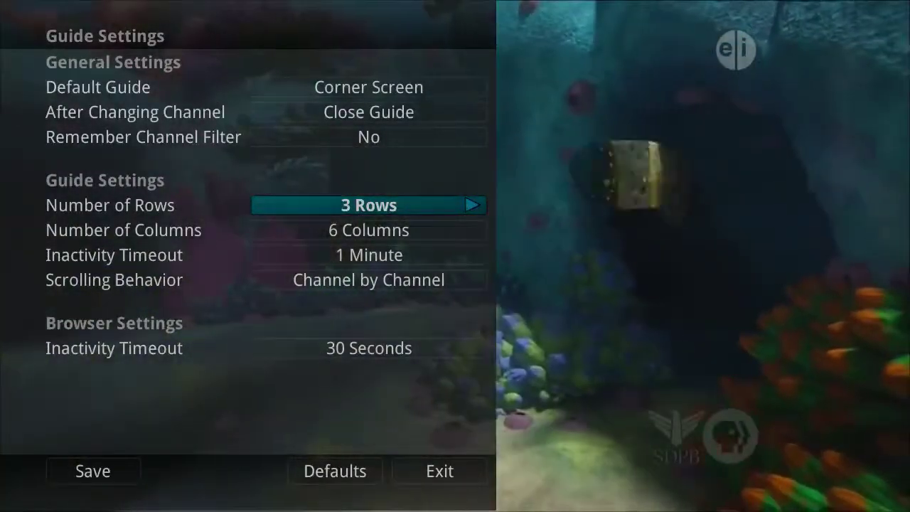
key("Down")
key("Left")
key("Left")
key("Left")
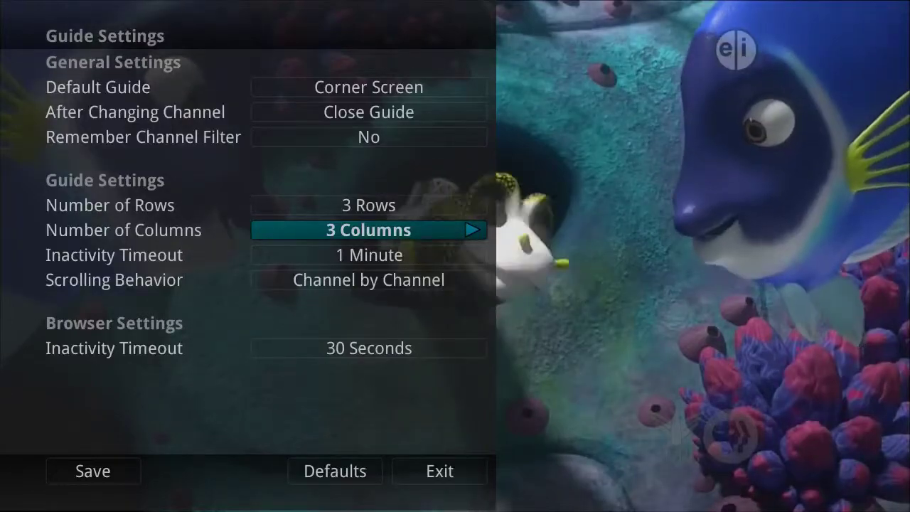
Preview the 3-row guide, then raise Number of Columns from 3 toward 6
key("Escape")
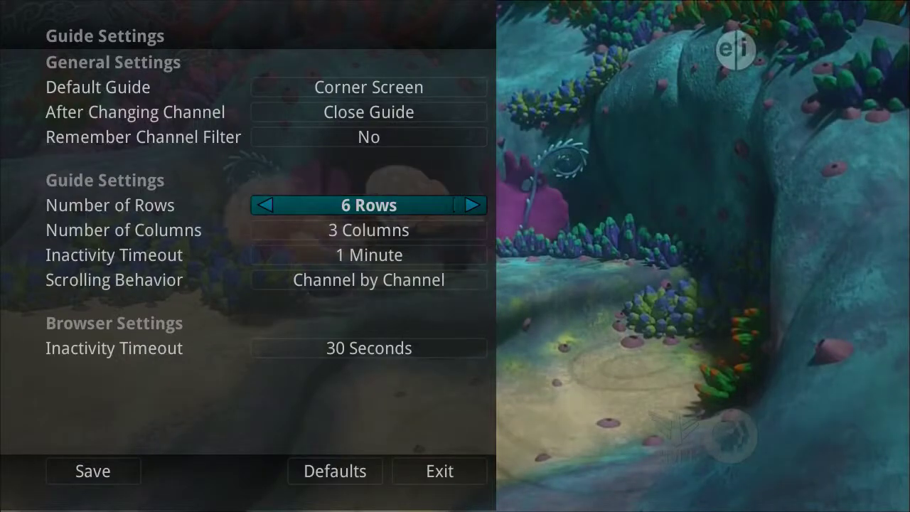
key("Down")
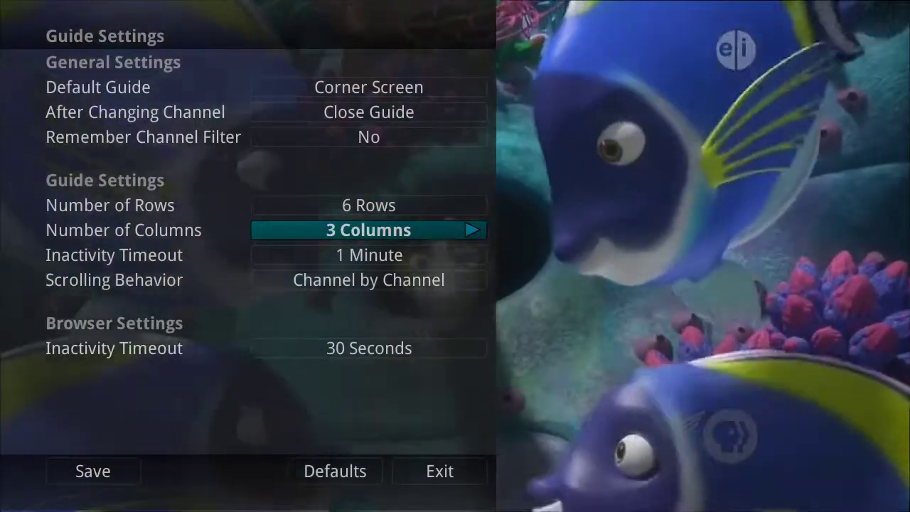
key("Right")
key("Right")
key("Right")
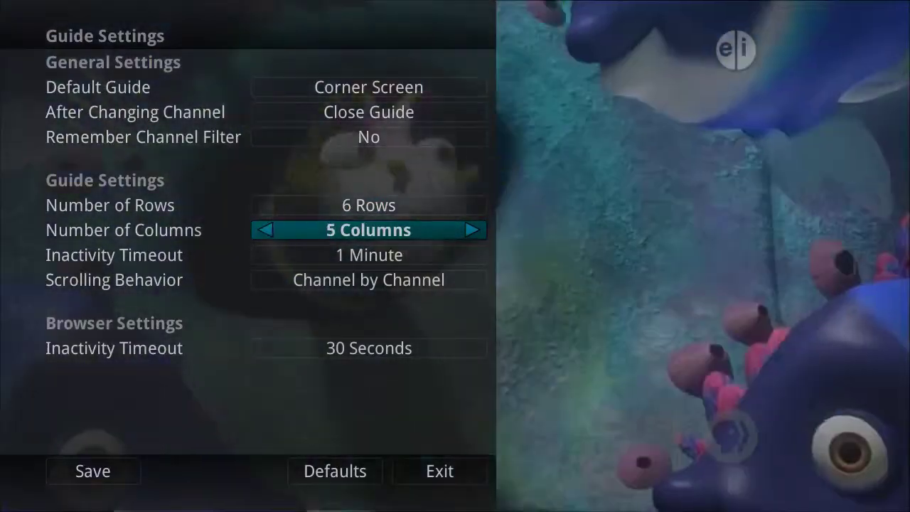
key("Escape")
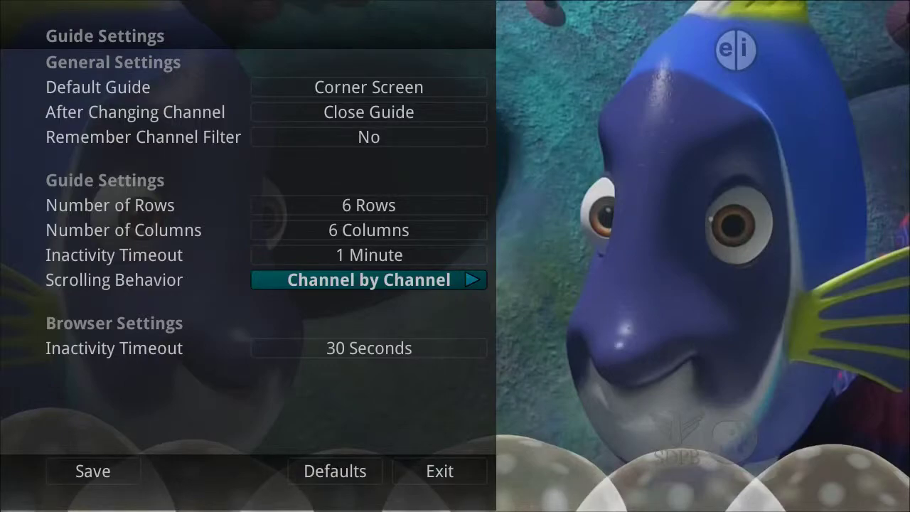
key("Down")
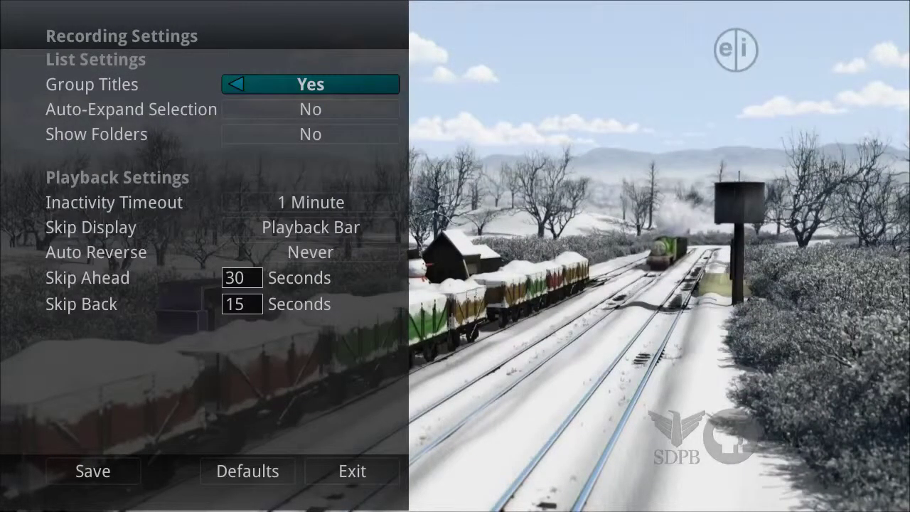
Set Group Titles to No; toggle Auto-Expand Selection and Show Folders on, then back to No
key("Left")
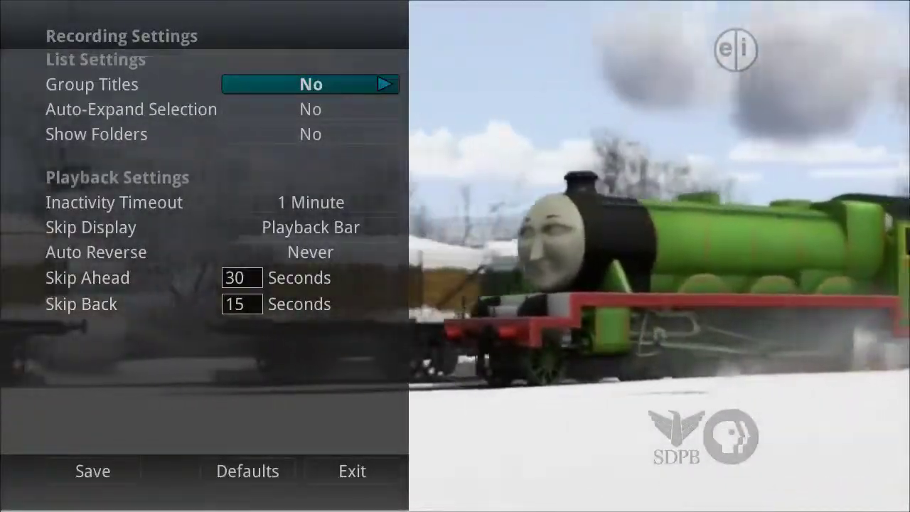
key("Down")
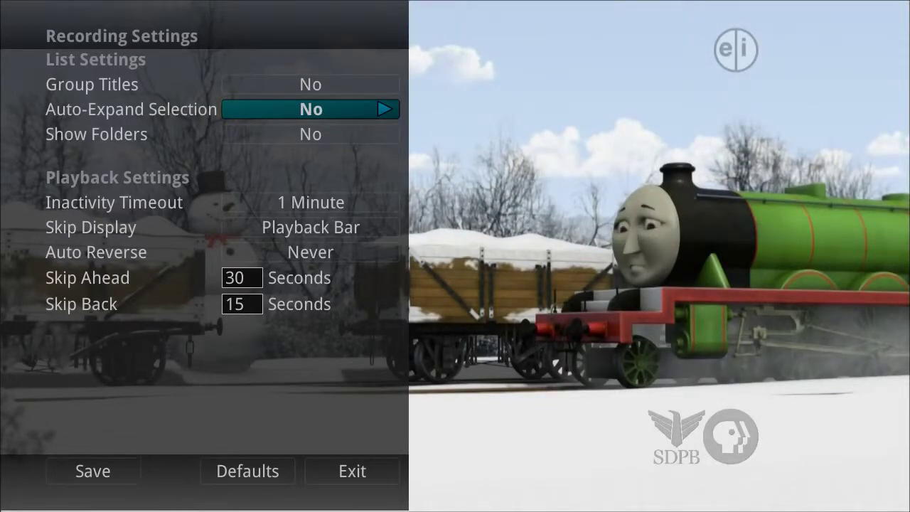
key("Right")
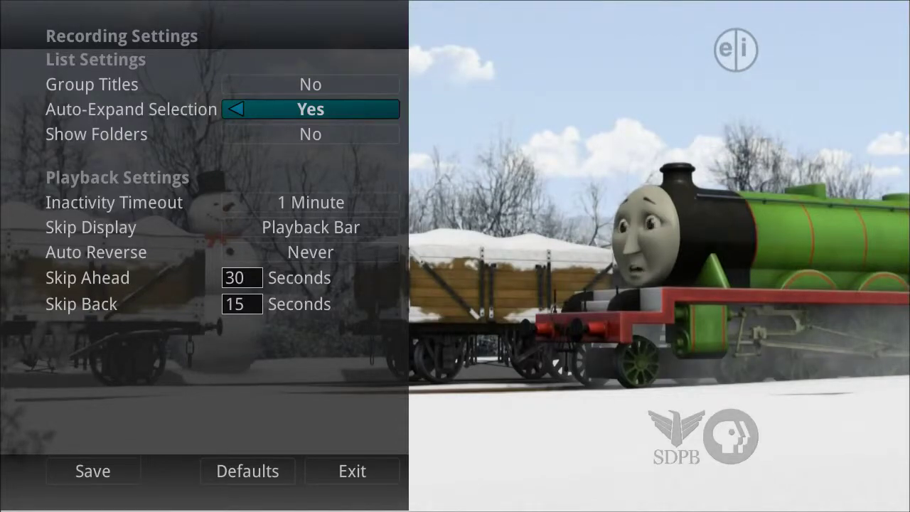
key("Left")
key("Down")
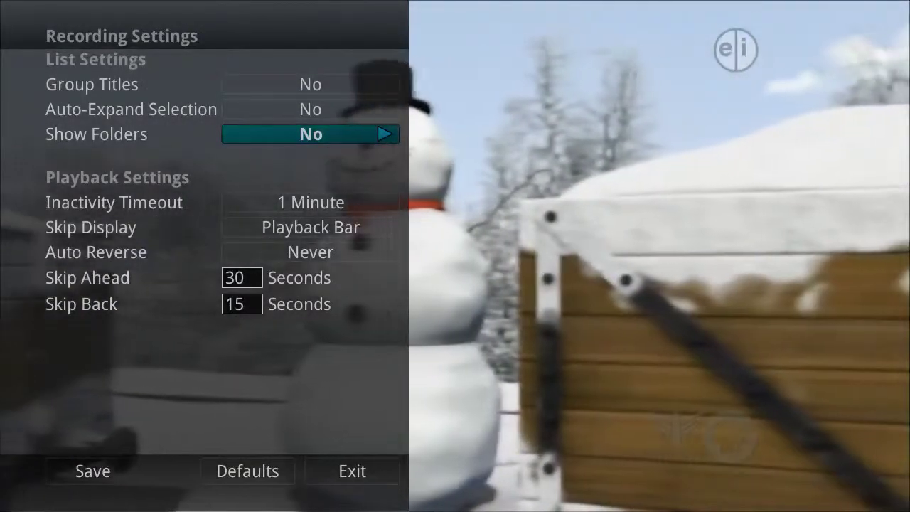
key("Right")
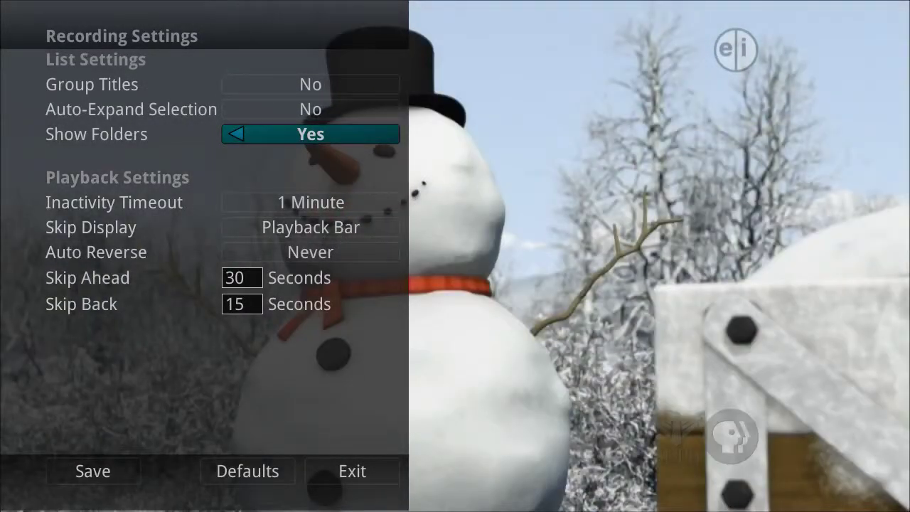
key("Left")
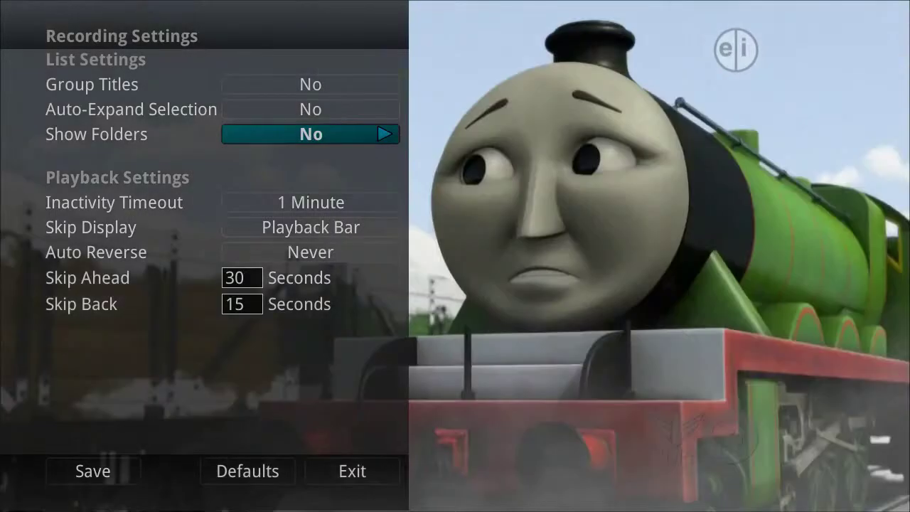
key("Down")
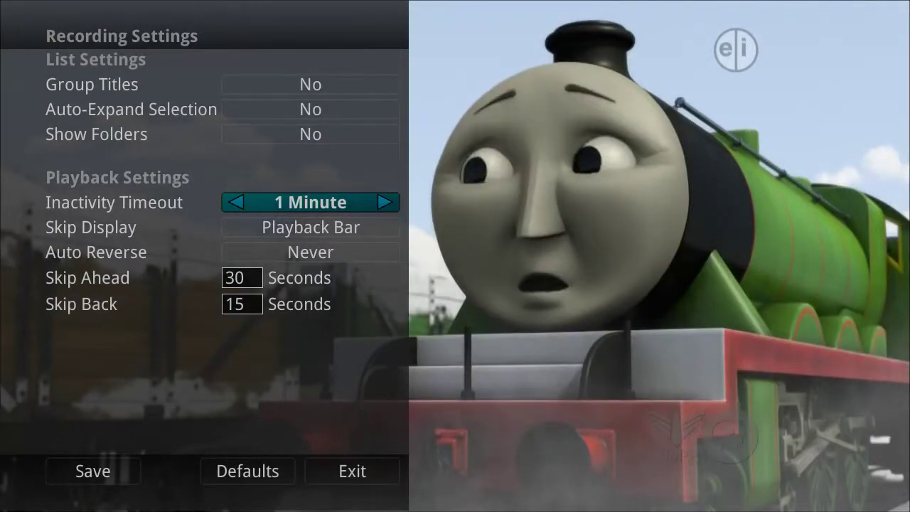
Lower the playback Inactivity Timeout step by step to 1 Second
key("Left")
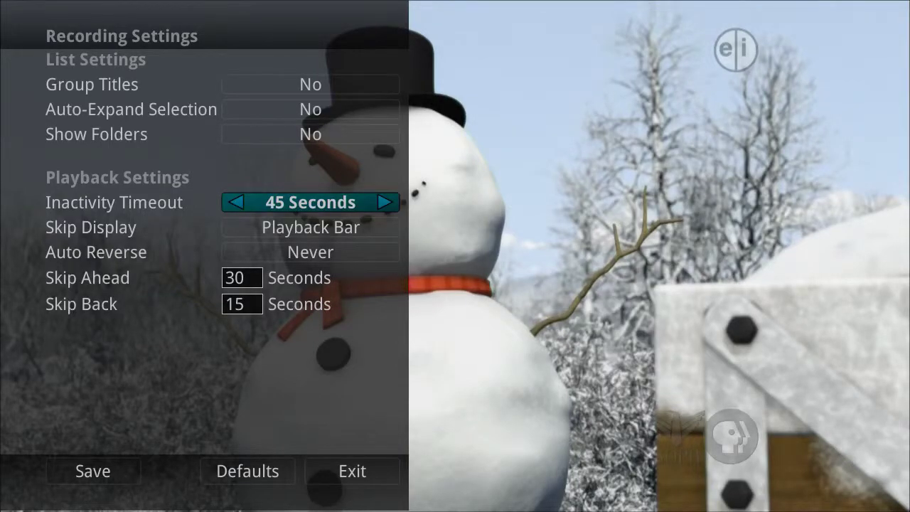
key("Left")
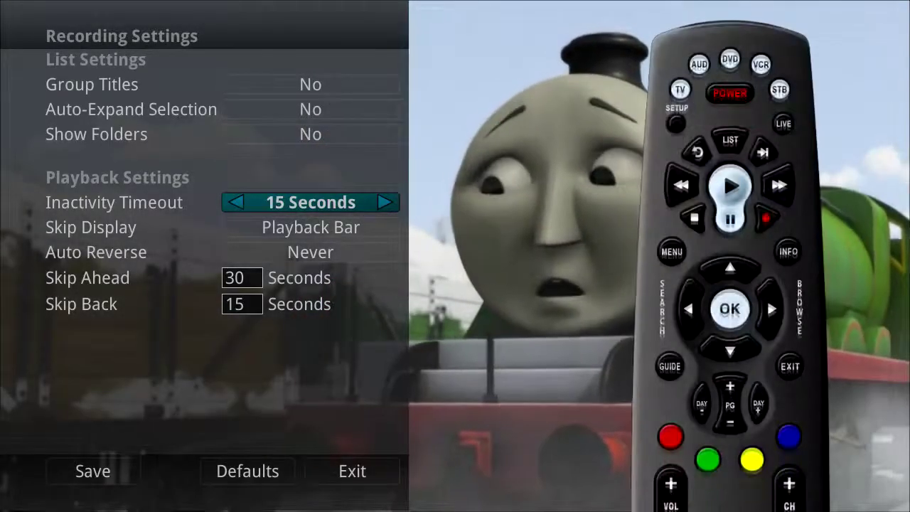
key("Left")
key("Left")
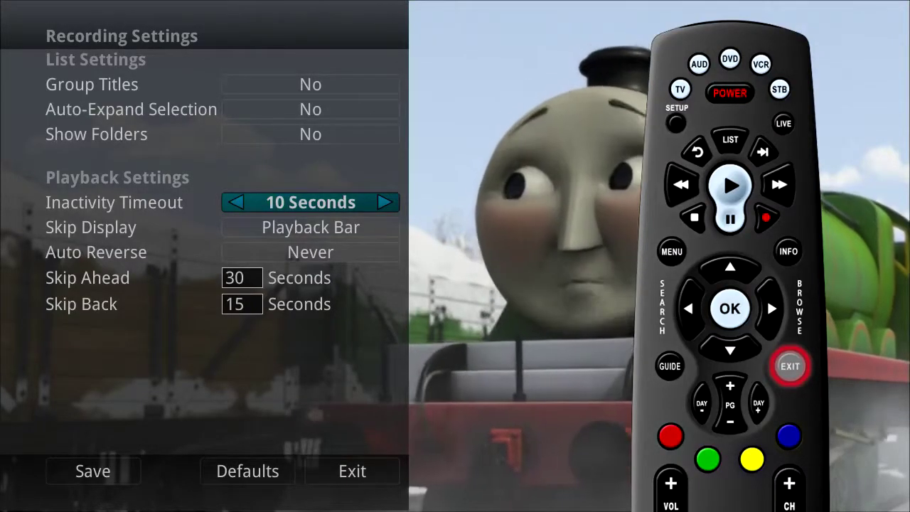
key("Left")
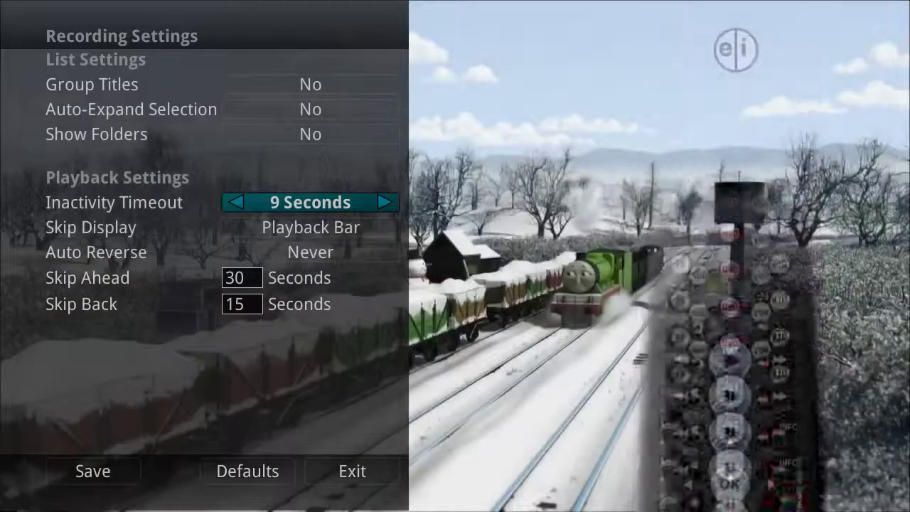
key("Left")
key("Down")
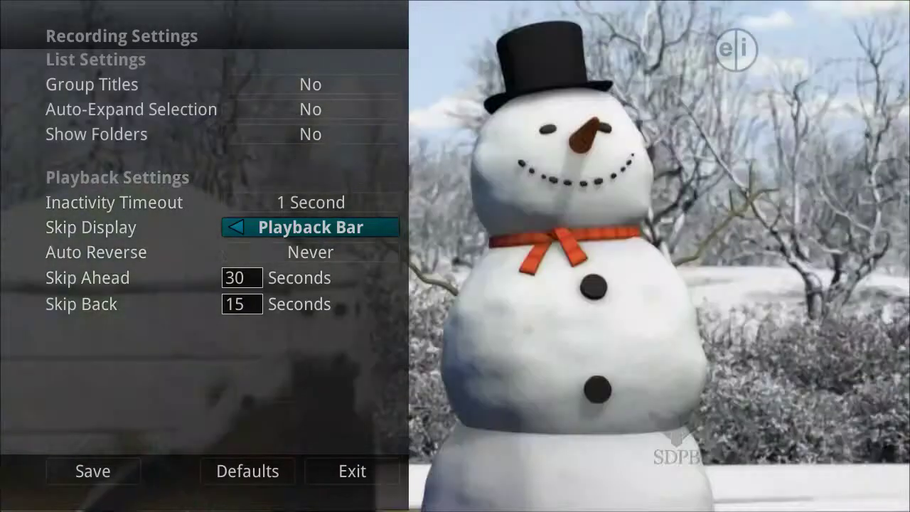
key("Left")
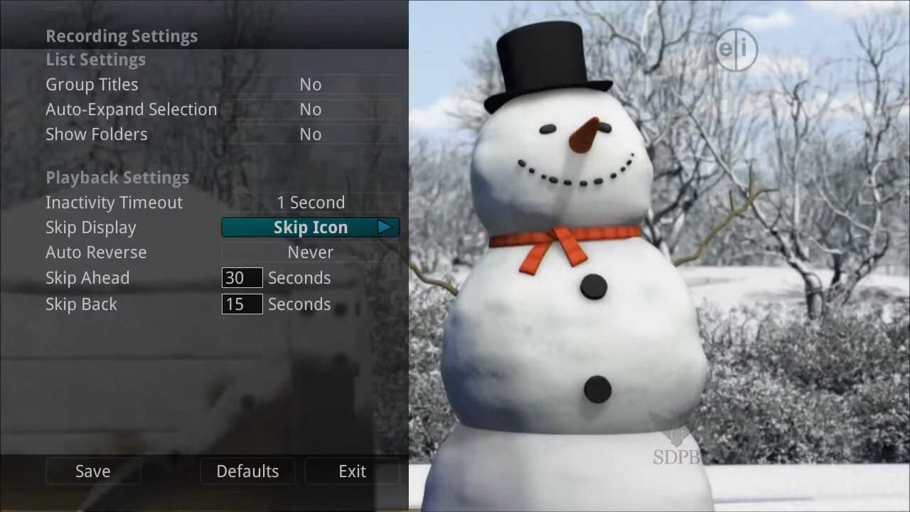
key("Right")
key("Down")
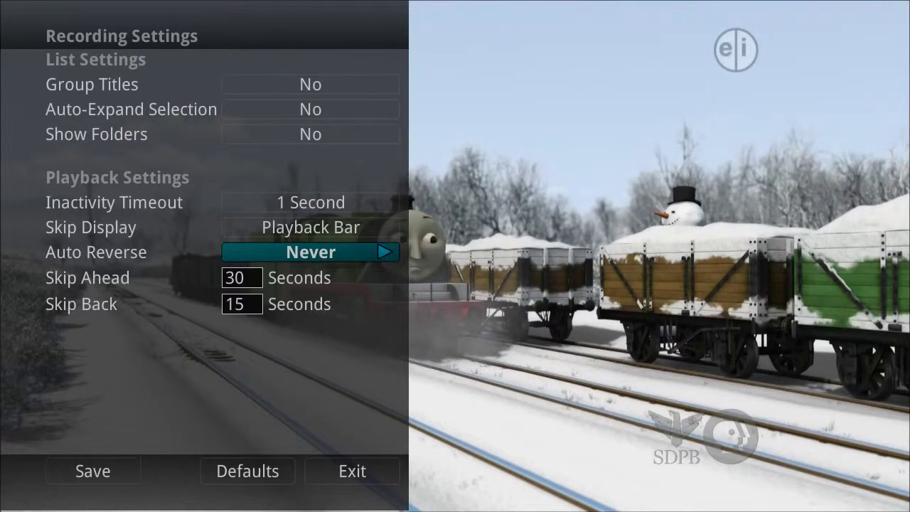
key("Right")
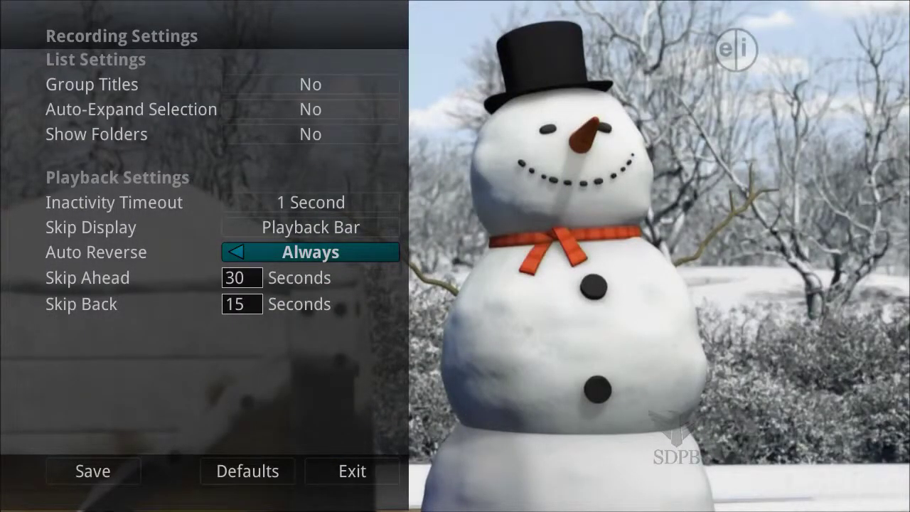
key("Left")
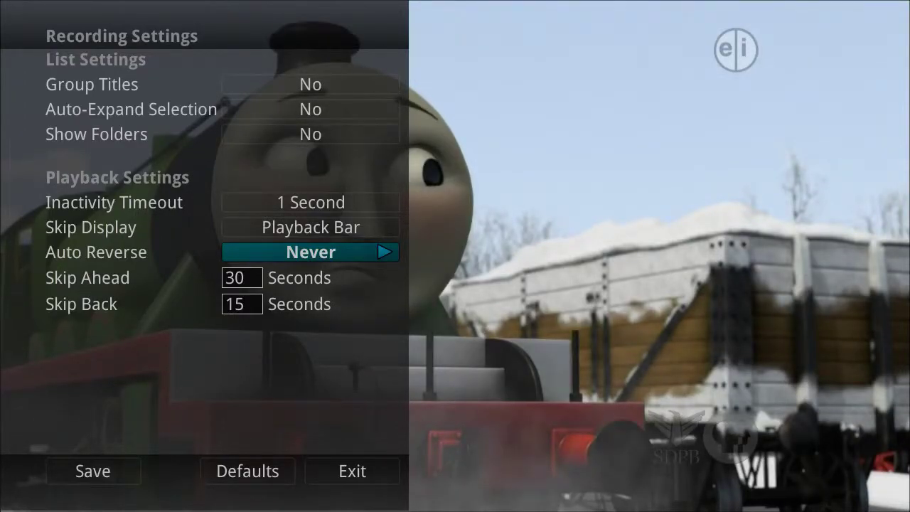
key("Down")
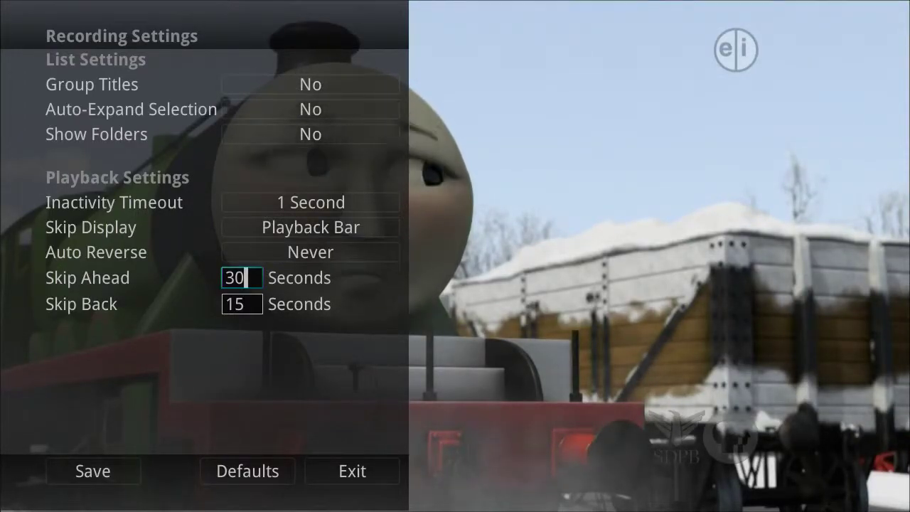